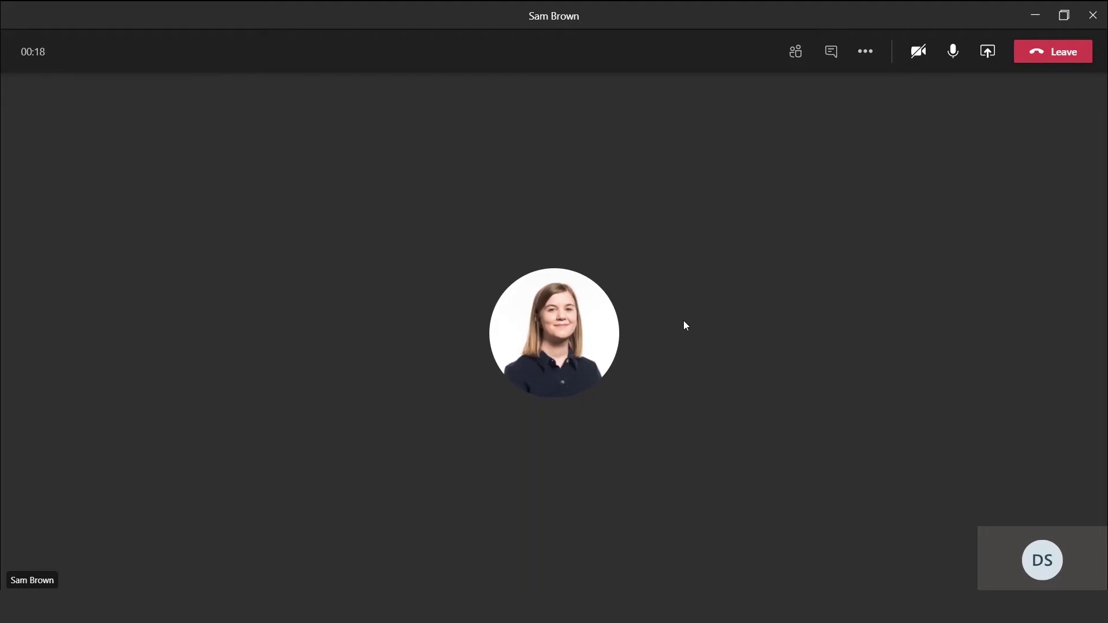
Step: Open the call's More actions menu to reach the Turn on live captions option
left_click(877, 65)
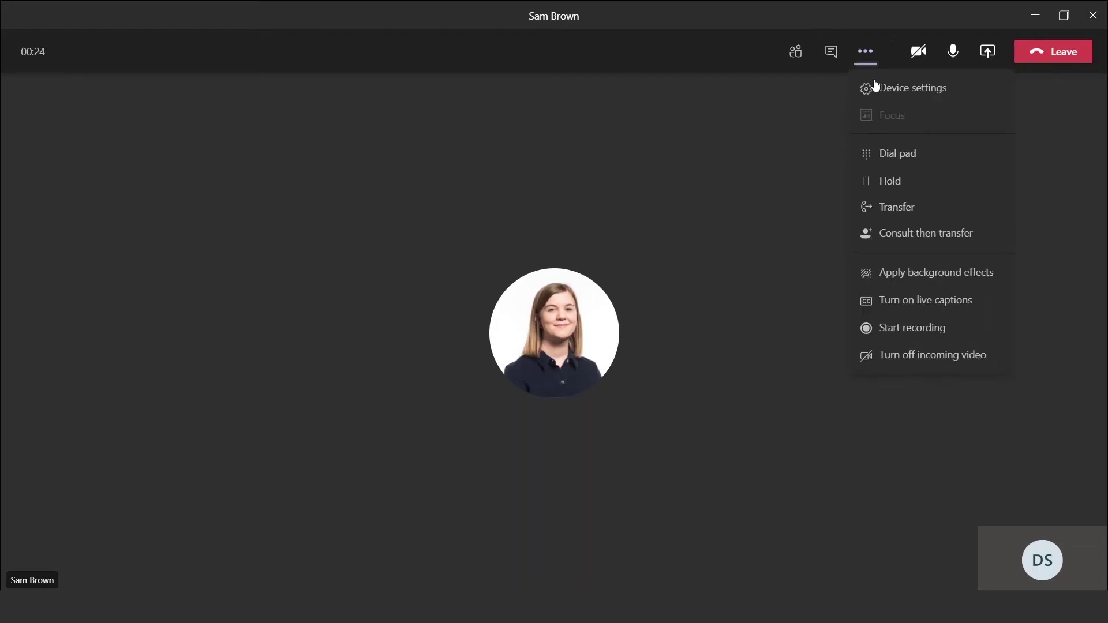